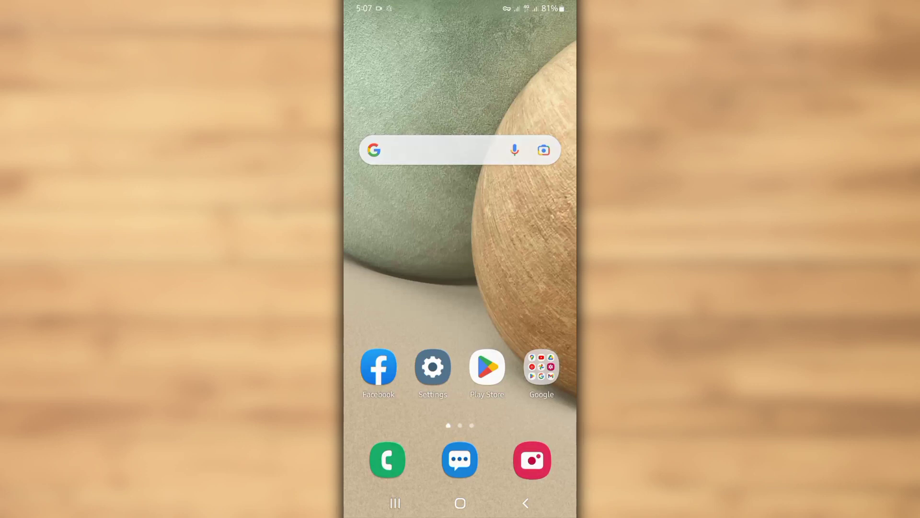
# Open Settings from the home screen and scroll down to the Apps entry.
pyautogui.click(433, 368)
pyautogui.scroll(-5, 460, 324)
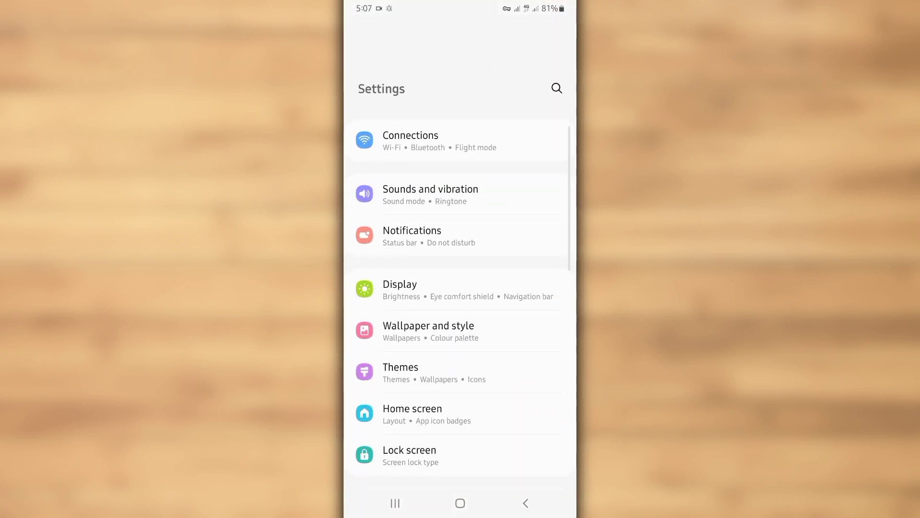
pyautogui.scroll(-5, 460, 323)
pyautogui.scroll(-3, 460, 324)
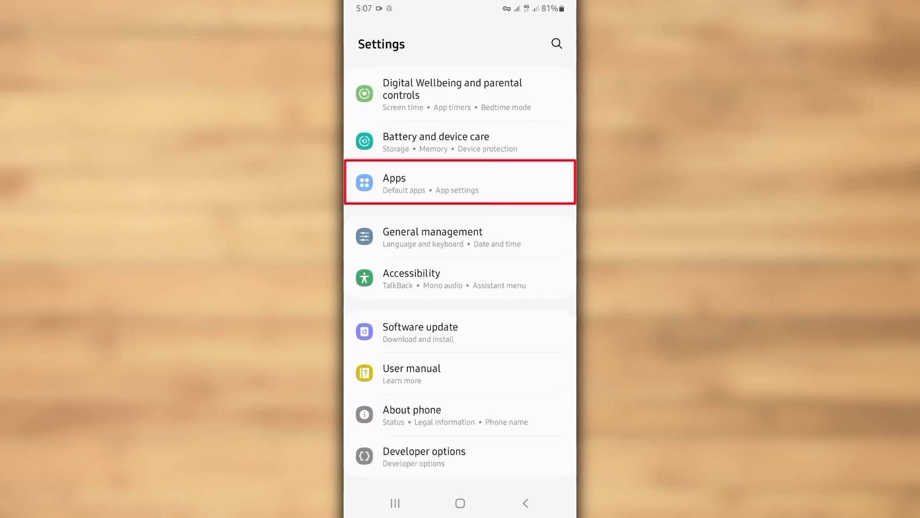
# Open Apps and scroll the installed apps list down to Google Play Store.
pyautogui.click(460, 183)
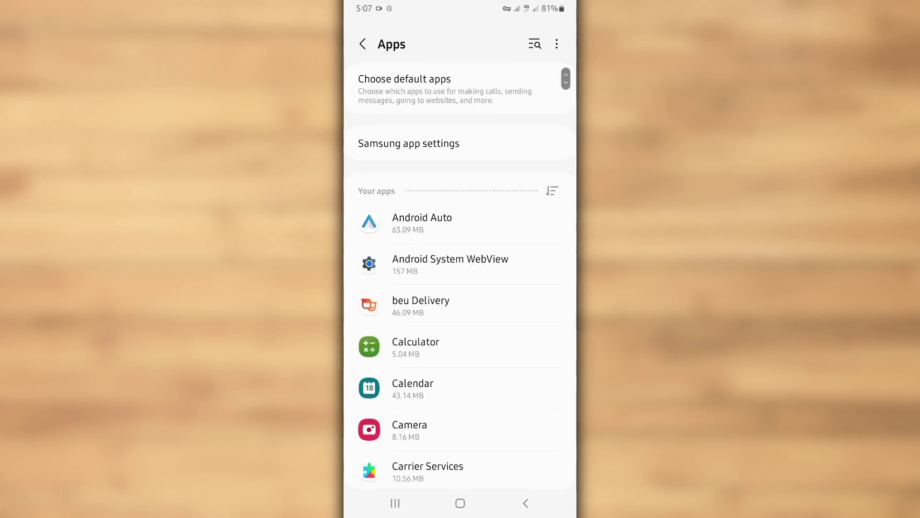
pyautogui.scroll(-3, 460, 277)
pyautogui.scroll(-3, 460, 278)
pyautogui.scroll(-1, 460, 278)
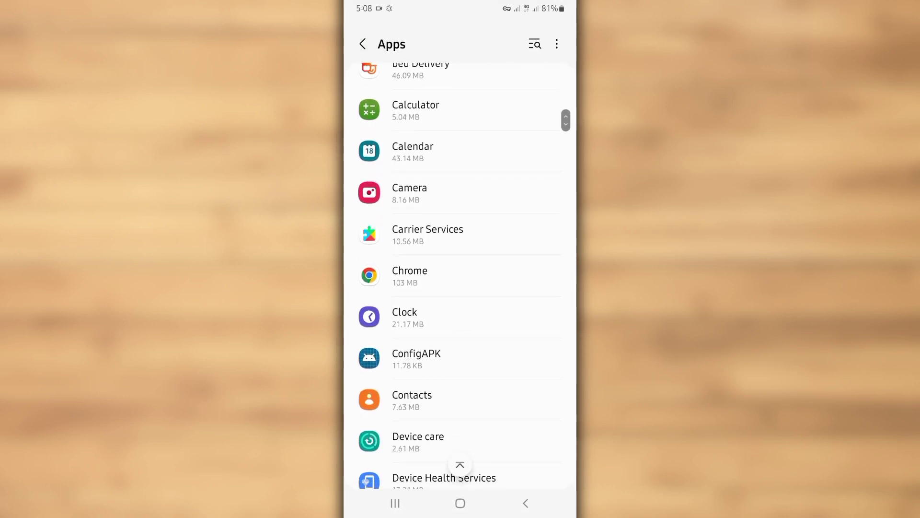
pyautogui.scroll(-5, 460, 278)
pyautogui.scroll(-2, 461, 277)
pyautogui.scroll(-4, 460, 278)
pyautogui.scroll(-2, 460, 278)
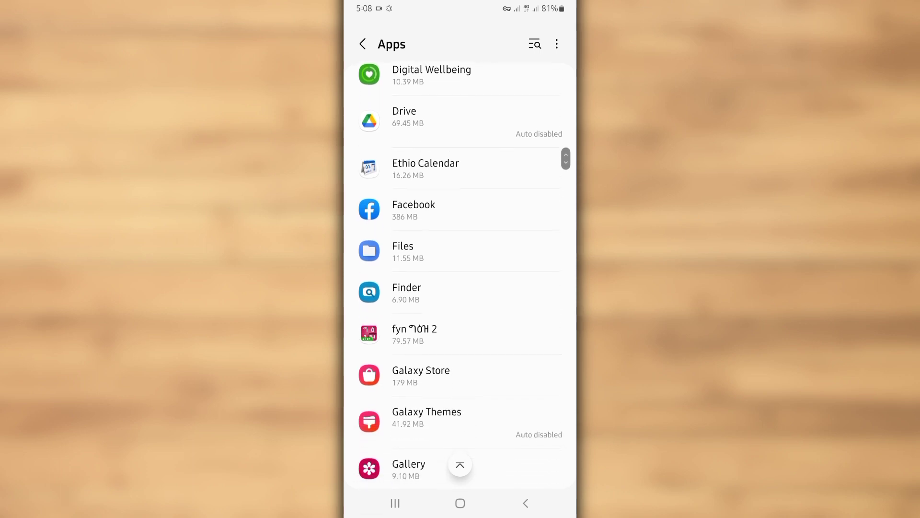
pyautogui.scroll(-3, 461, 278)
pyautogui.scroll(-2, 460, 277)
pyautogui.scroll(-1, 460, 278)
pyautogui.scroll(-2, 460, 278)
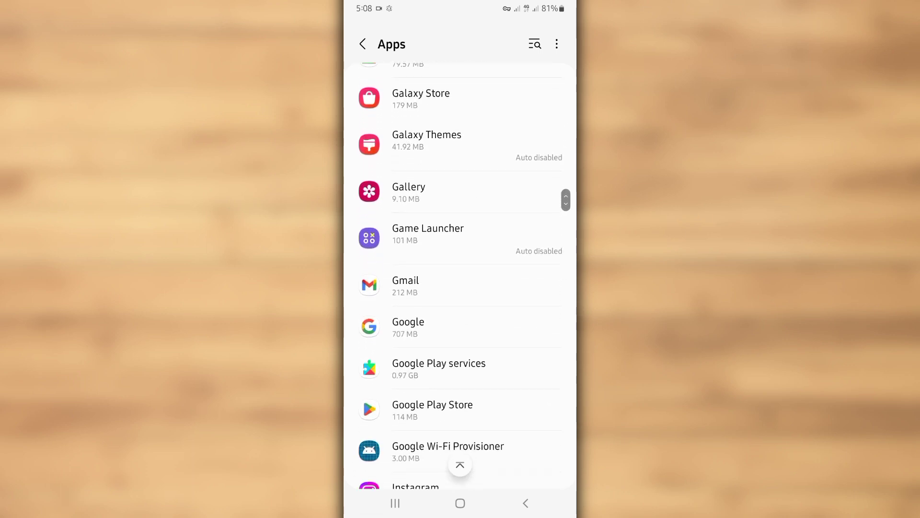
pyautogui.scroll(-1, 460, 278)
pyautogui.scroll(-2, 461, 278)
pyautogui.scroll(-1, 460, 278)
pyautogui.scroll(-1, 460, 277)
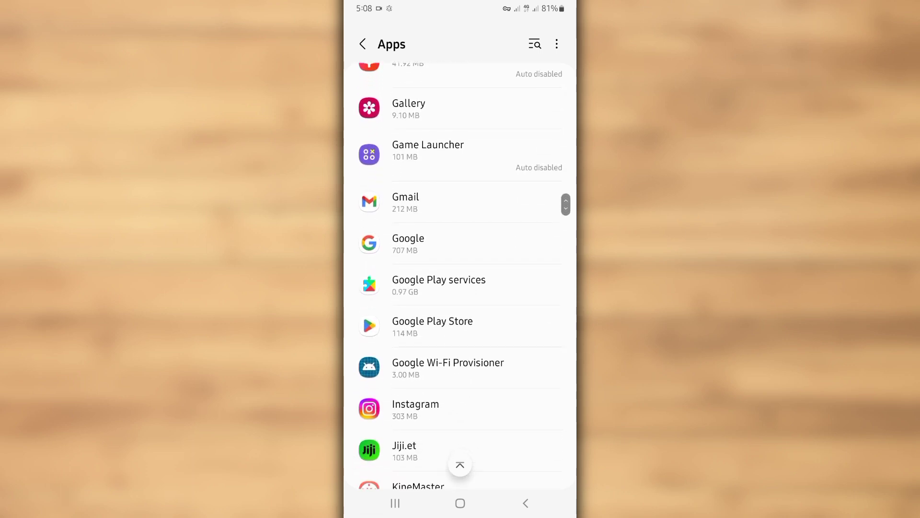
pyautogui.scroll(-1, 460, 278)
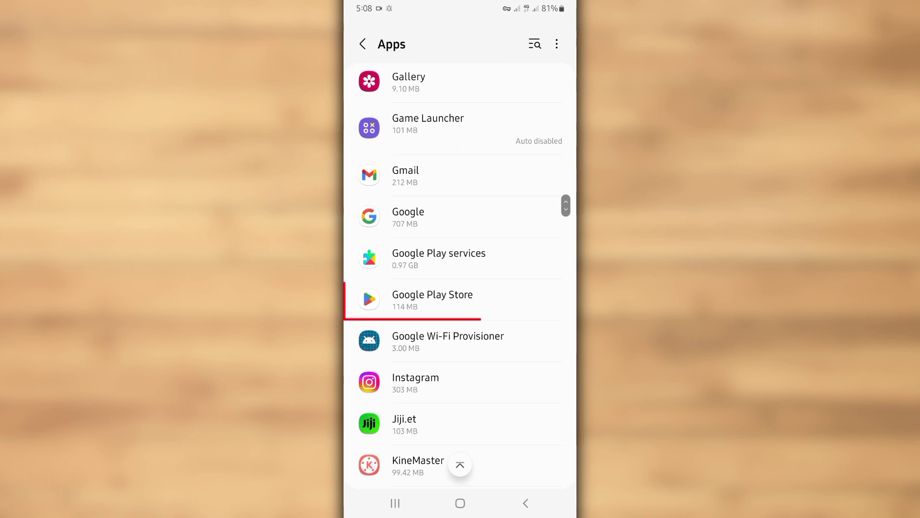
# Open Google Play Store's app info and scroll down to its Storage row.
pyautogui.click(460, 299)
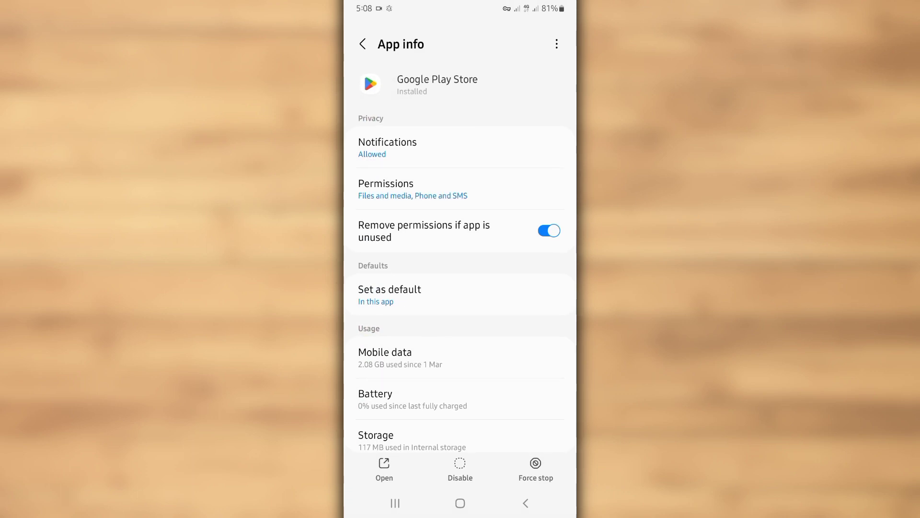
pyautogui.scroll(-3, 460, 258)
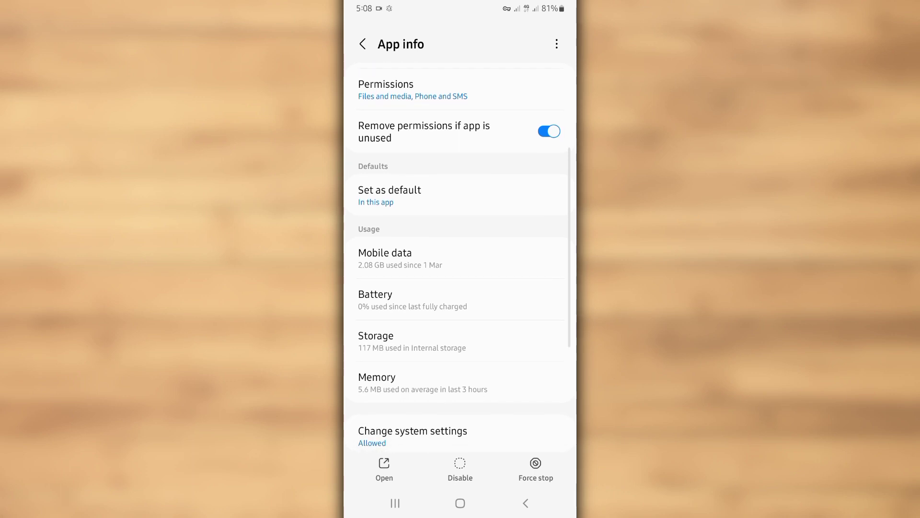
pyautogui.scroll(-1, 460, 259)
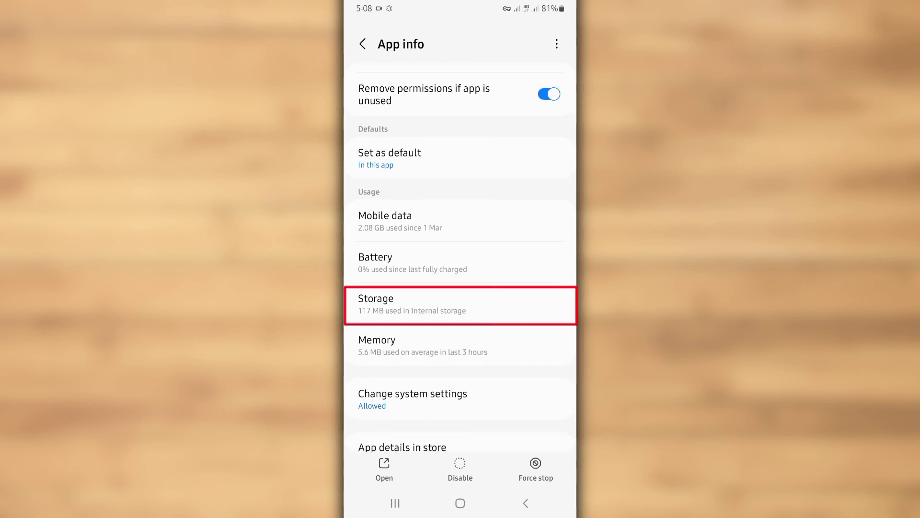
# Clear Google Play Store's cache and data in Storage, confirming the data deletion.
pyautogui.click(461, 303)
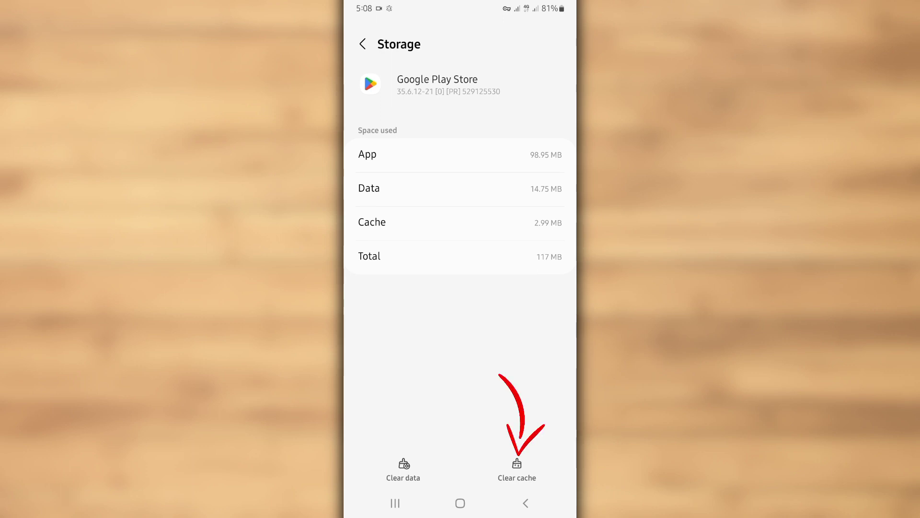
pyautogui.click(517, 468)
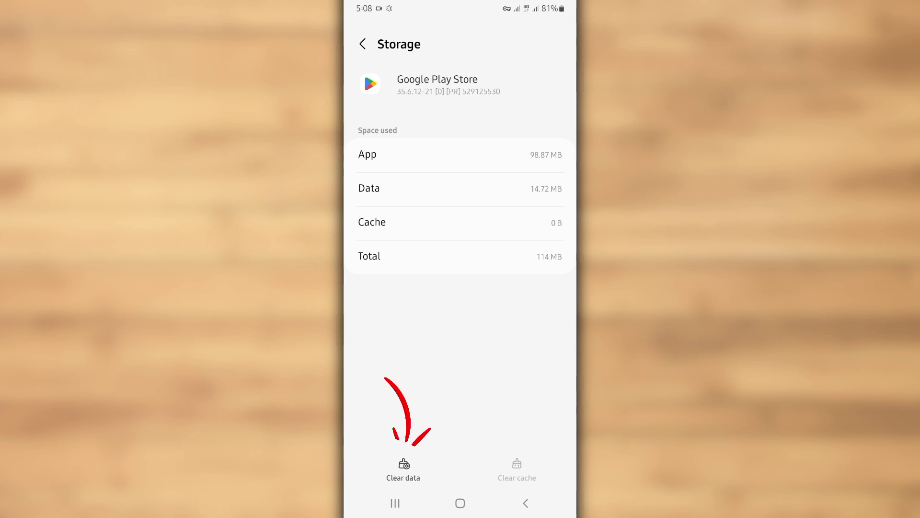
pyautogui.click(403, 469)
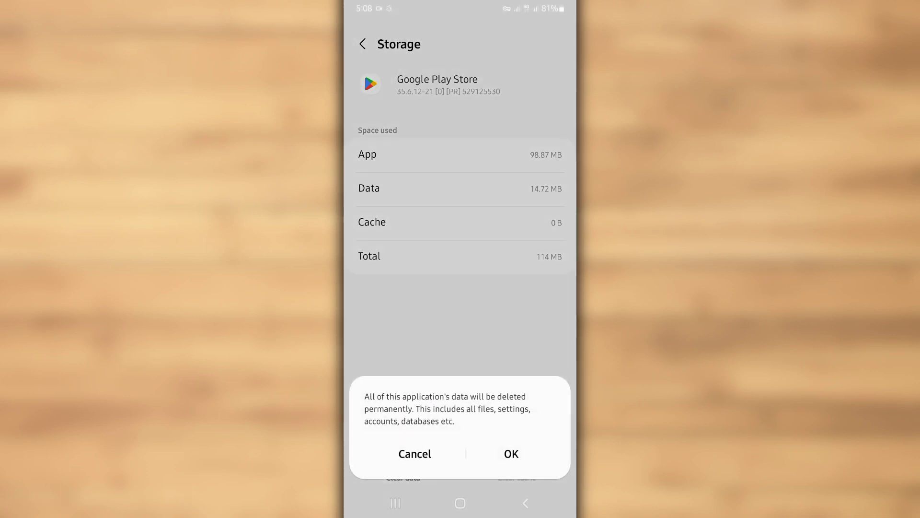
pyautogui.click(511, 454)
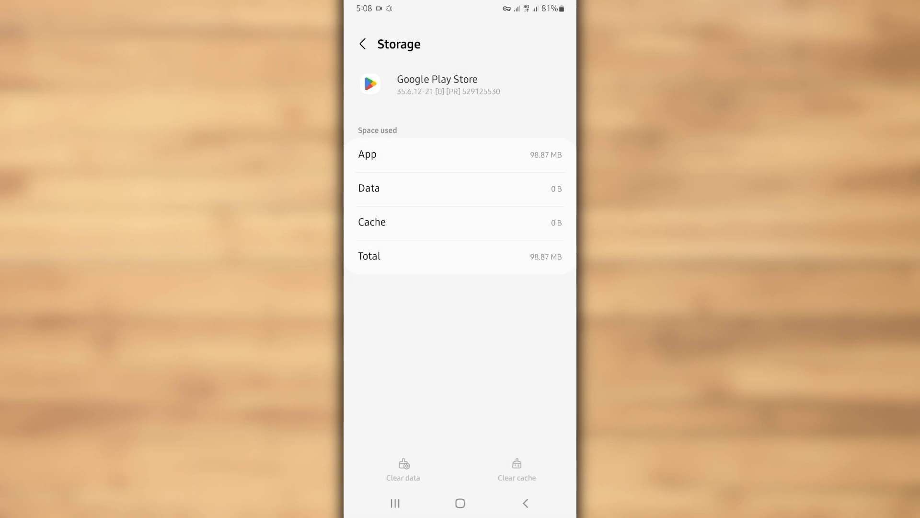
# Uninstall Google Play Store's updates, restoring the factory version at 1.08 MB.
pyautogui.click(363, 44)
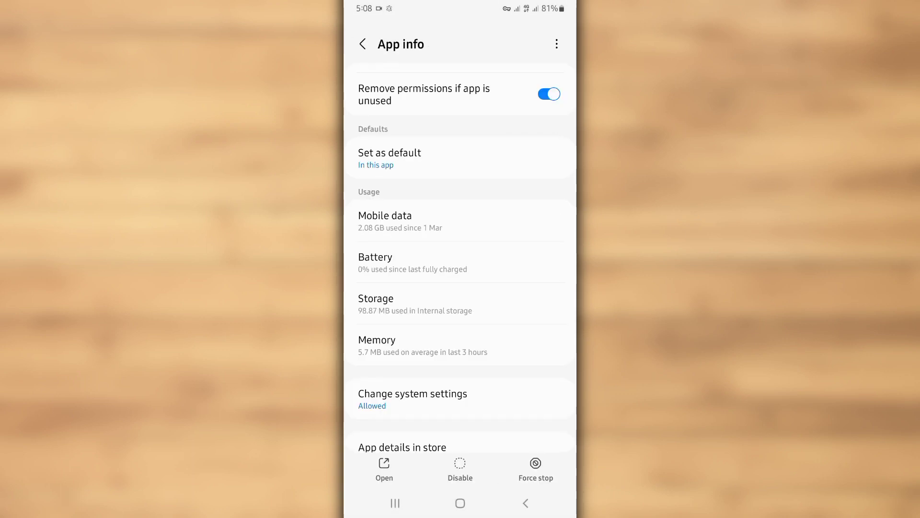
pyautogui.scroll(3, 460, 257)
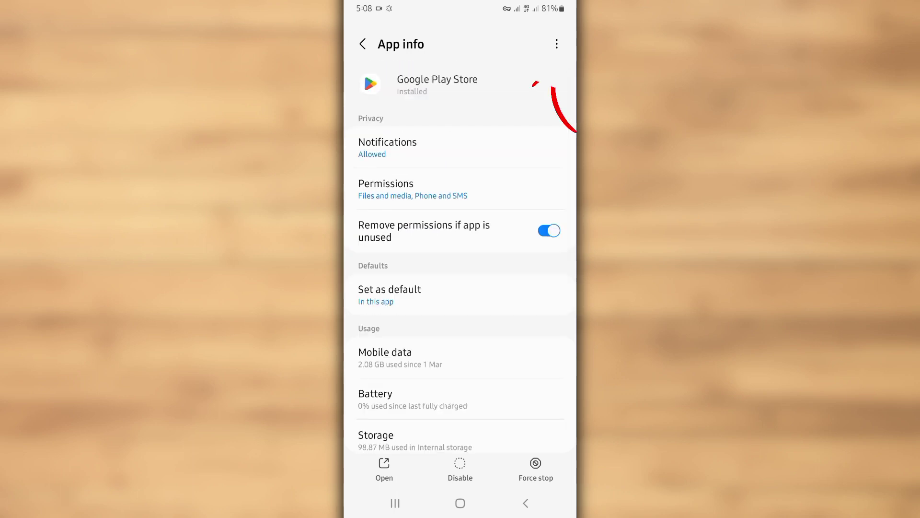
pyautogui.click(556, 45)
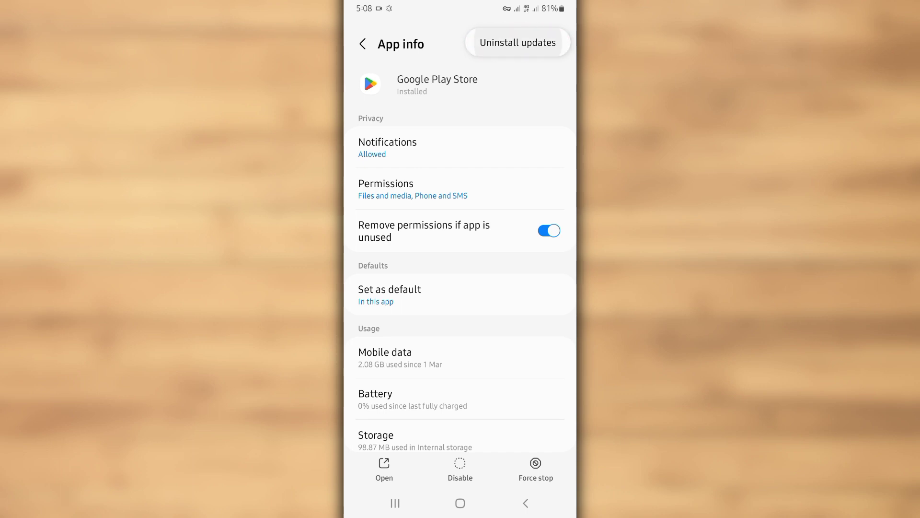
pyautogui.click(518, 42)
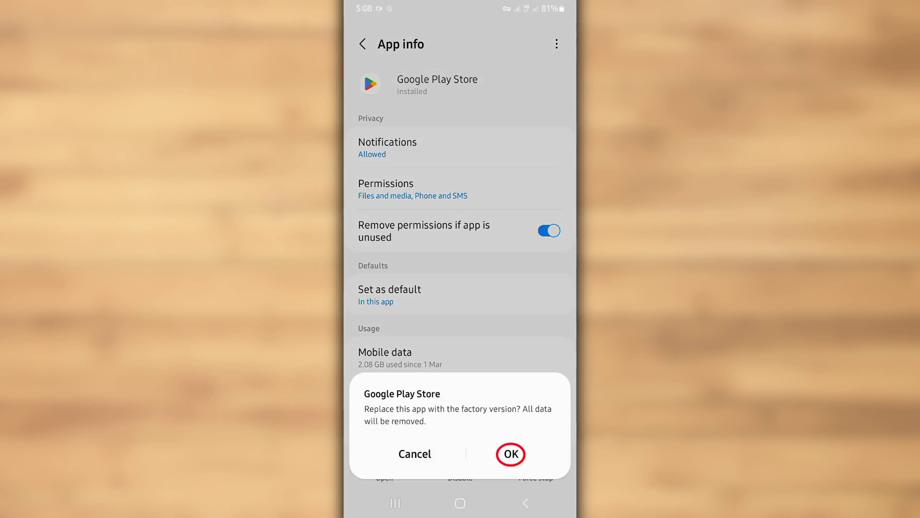
pyautogui.click(511, 454)
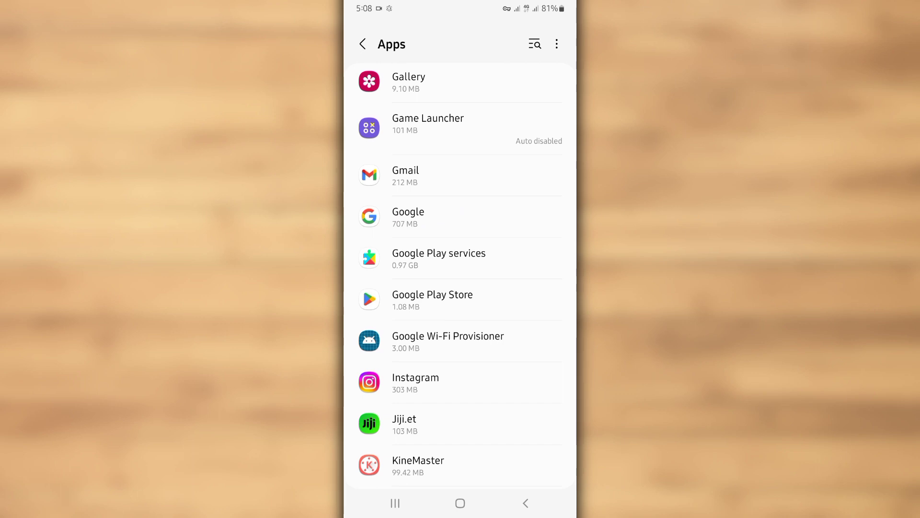
# Go to the home screen and launch Google Play Store.
pyautogui.click(460, 502)
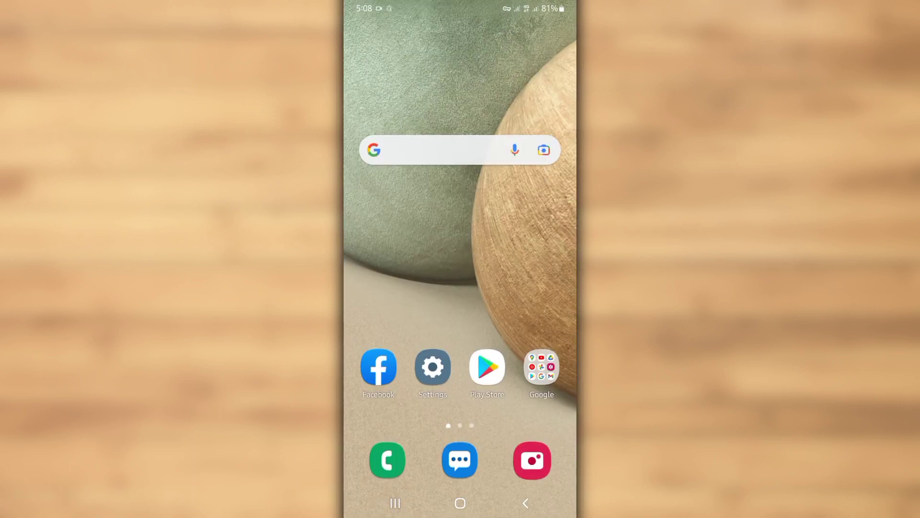
pyautogui.click(487, 368)
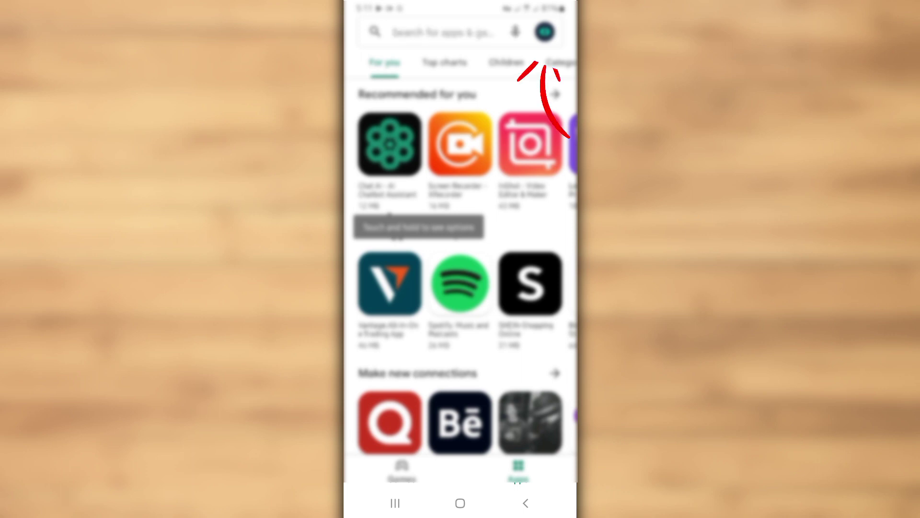
# Open Play Store Settings from the profile avatar's account menu.
pyautogui.click(544, 31)
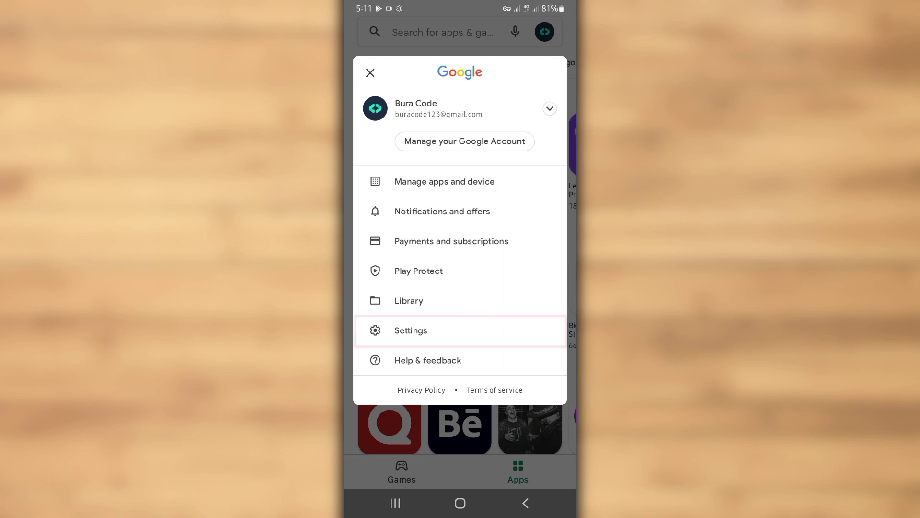
pyautogui.click(410, 330)
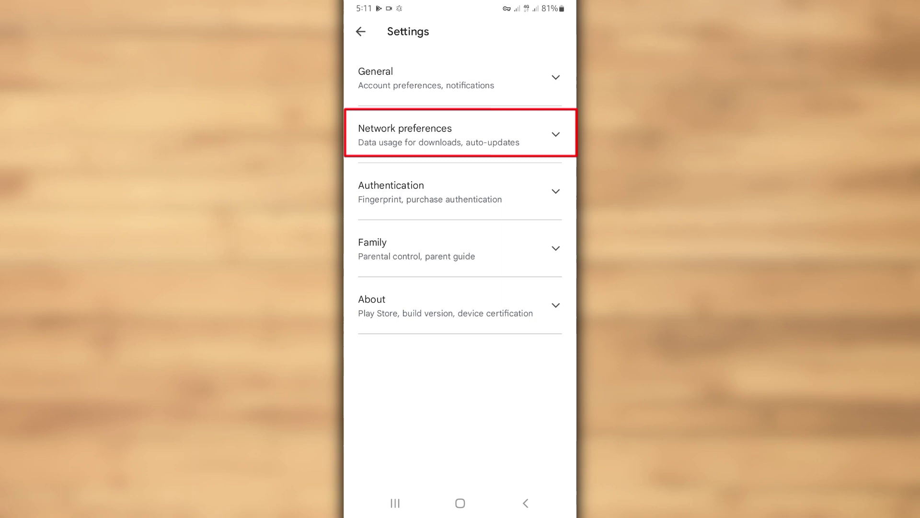
# Expand Network preferences and keep App download preference as Over any network.
pyautogui.click(460, 135)
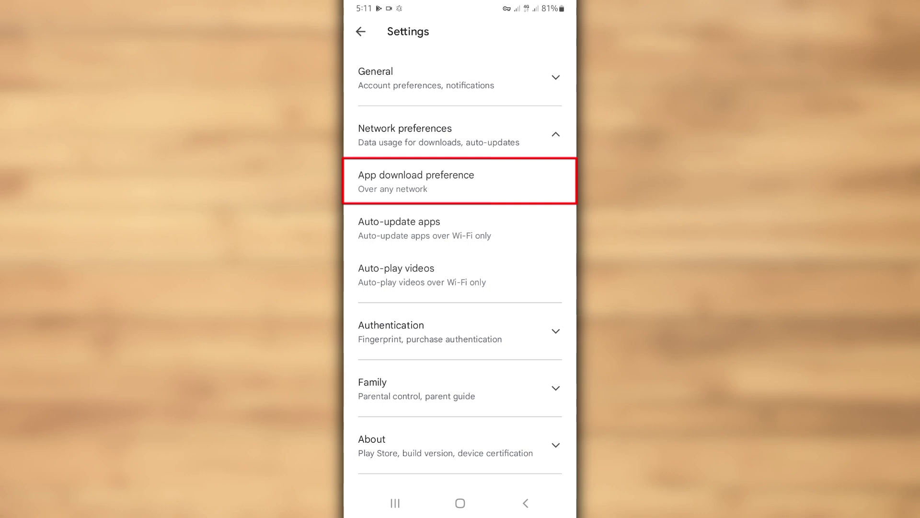
pyautogui.click(460, 181)
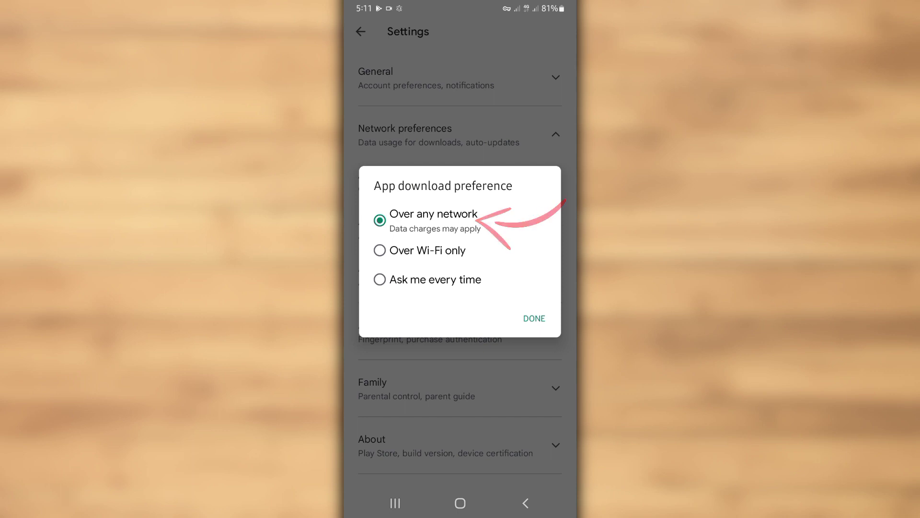
pyautogui.click(534, 317)
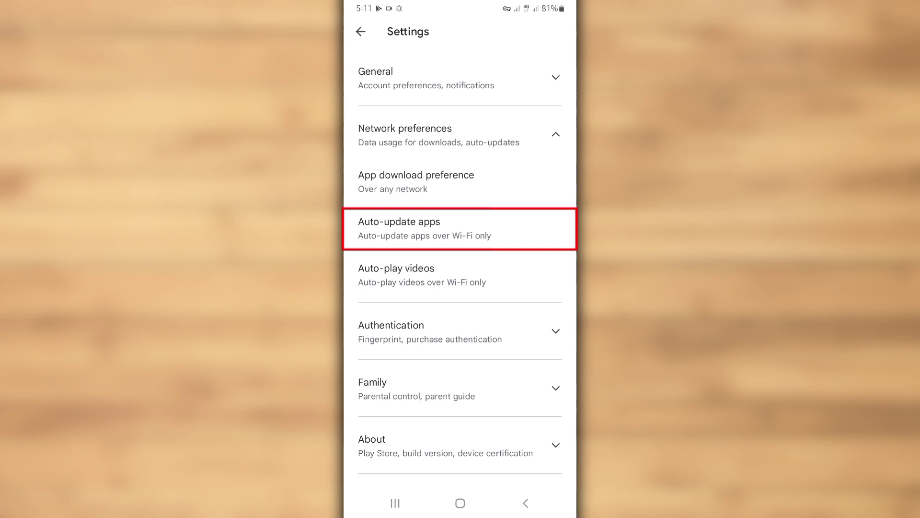
# Set Auto-update apps to Don't auto-update apps.
pyautogui.click(461, 228)
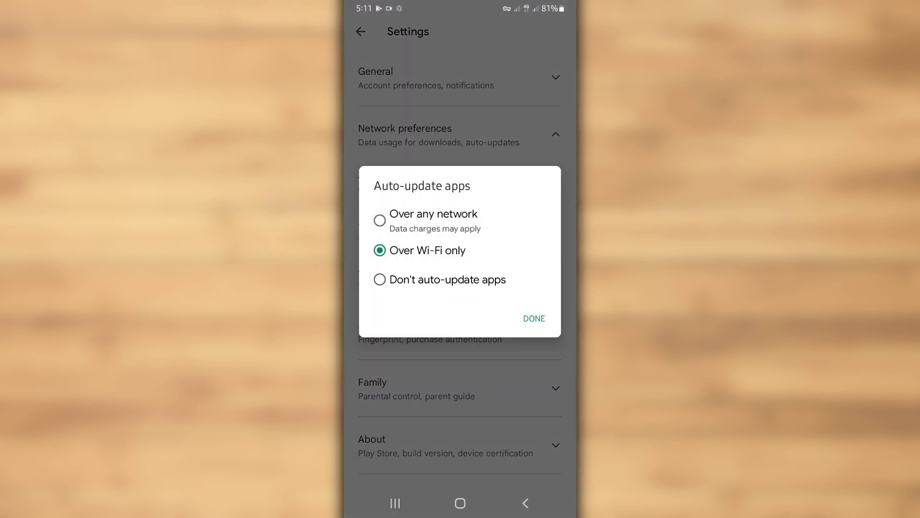
pyautogui.click(379, 280)
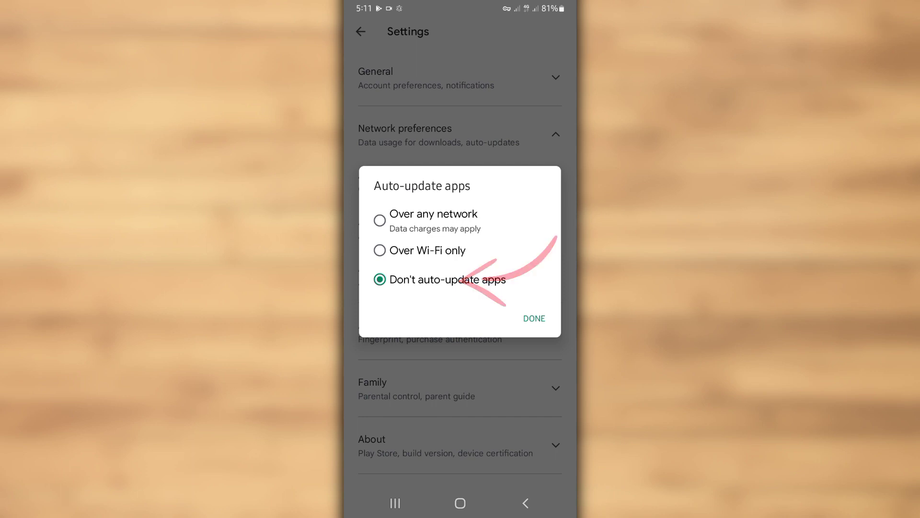
pyautogui.click(535, 318)
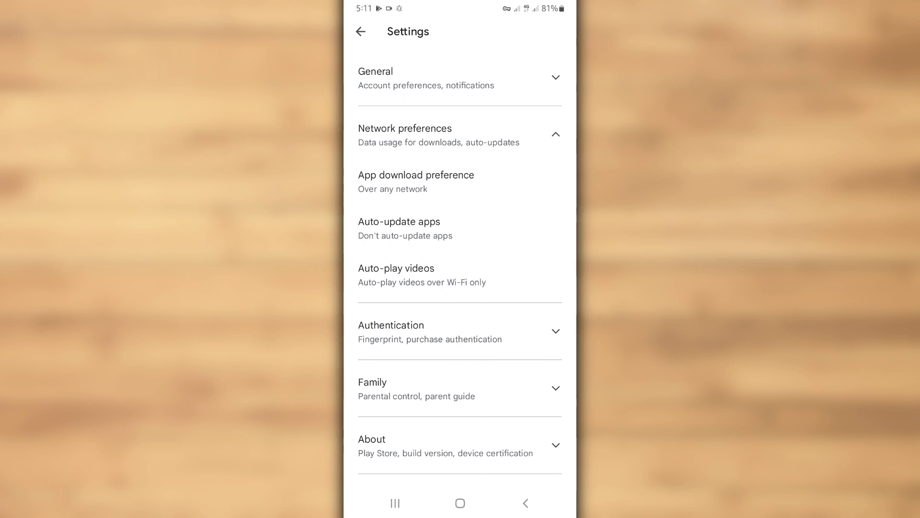
# Exit Settings to the For you page and swipe through the recommended apps row.
pyautogui.click(360, 31)
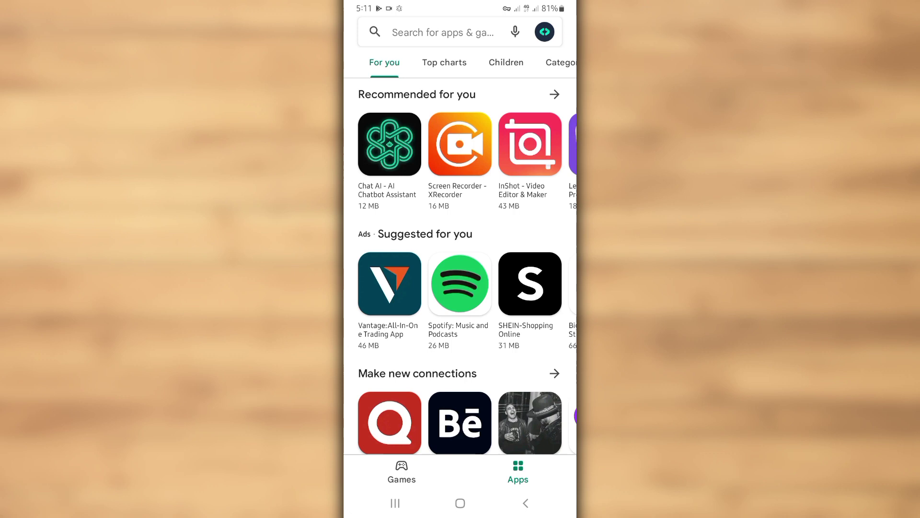
pyautogui.moveTo(532, 144); pyautogui.dragTo(381, 144)
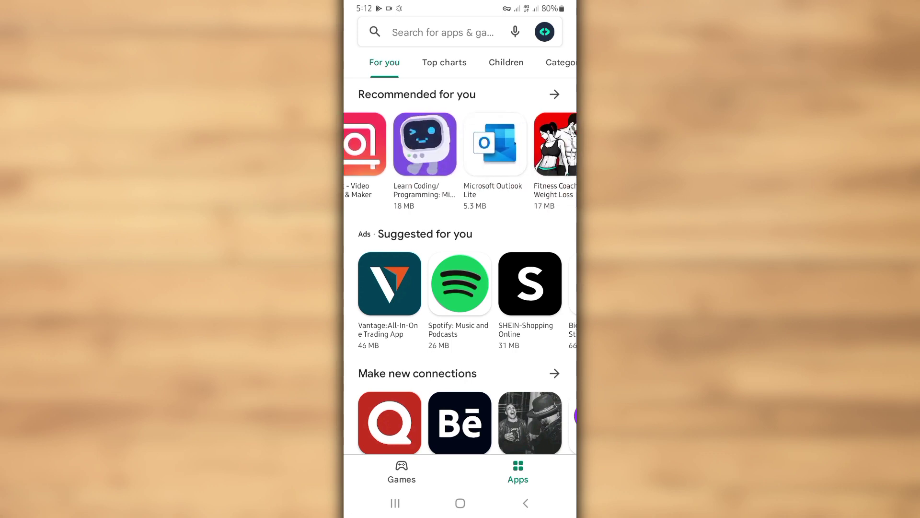
pyautogui.moveTo(532, 144); pyautogui.dragTo(431, 144)
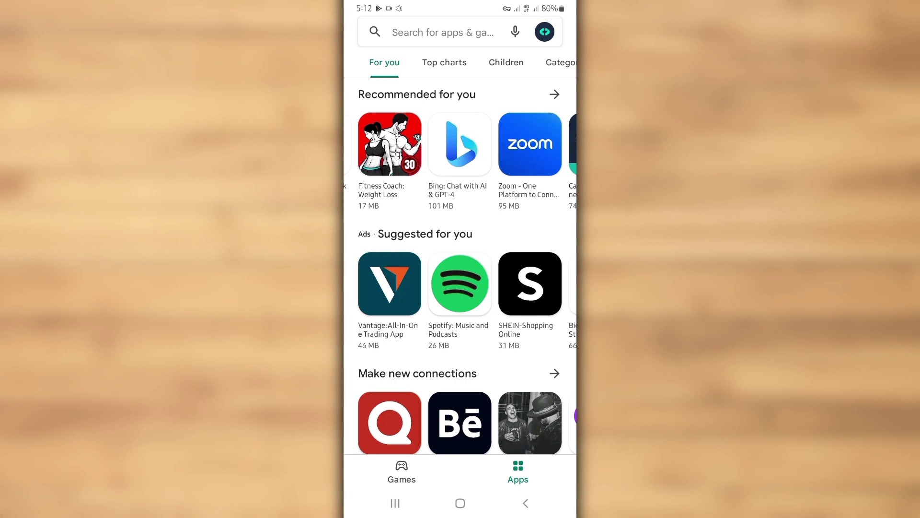
pyautogui.moveTo(532, 145); pyautogui.dragTo(322, 144)
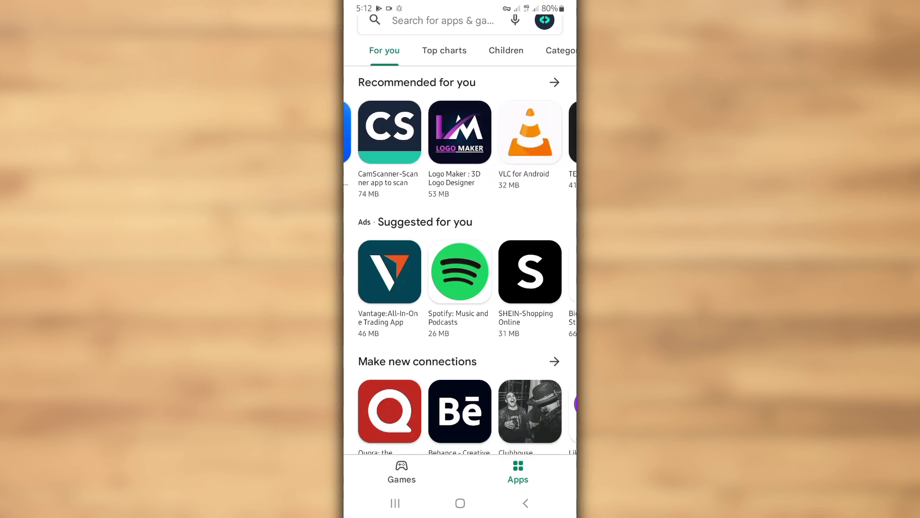
pyautogui.moveTo(461, 324); pyautogui.dragTo(460, 144)
pyautogui.moveTo(460, 324); pyautogui.dragTo(461, 201)
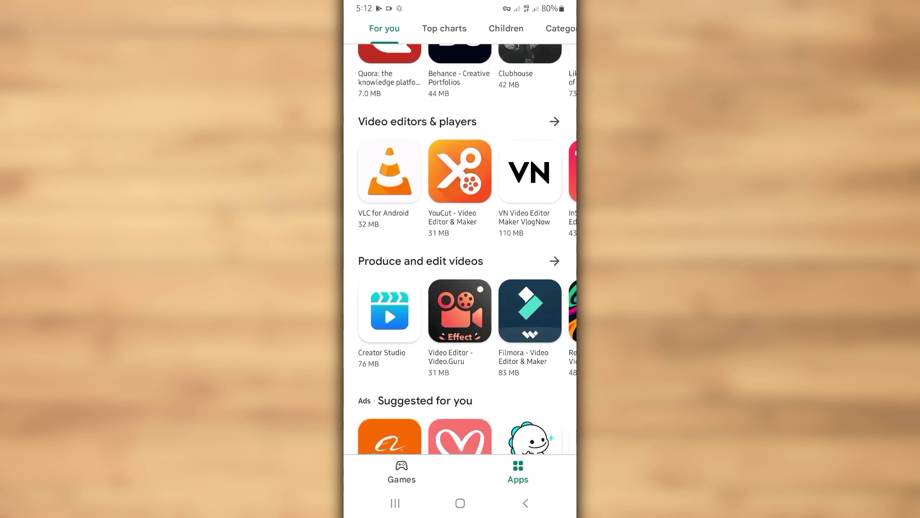
pyautogui.moveTo(460, 323); pyautogui.dragTo(460, 180)
pyautogui.moveTo(460, 323); pyautogui.dragTo(460, 227)
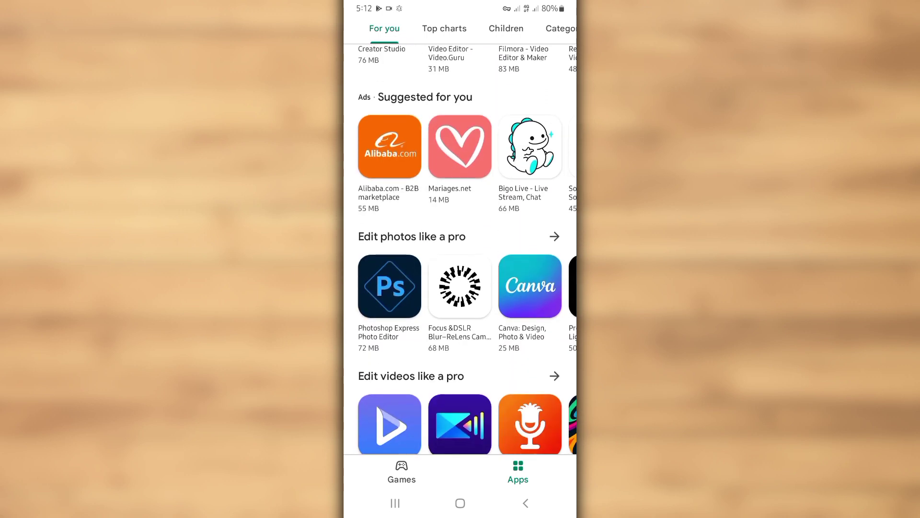
pyautogui.moveTo(460, 324); pyautogui.dragTo(461, 124)
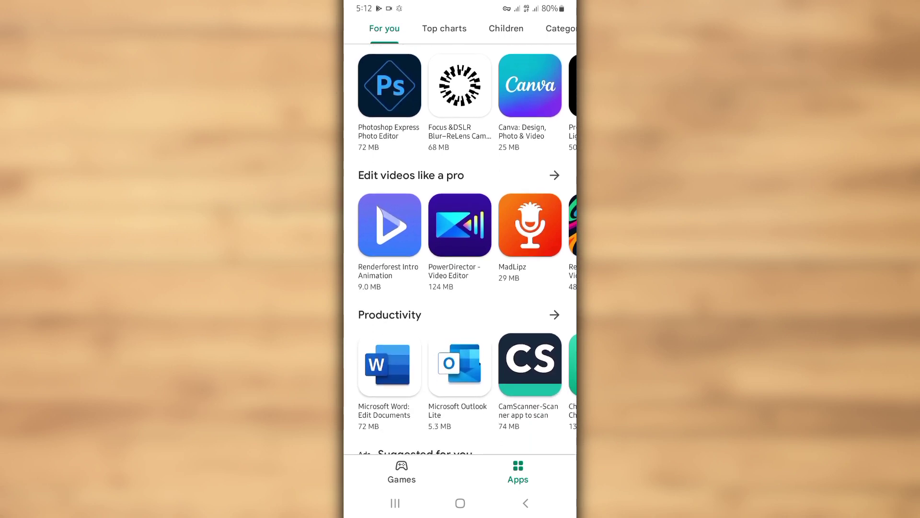
# Open the Renderforest Intro Animation page in Play Store and begin its installation.
pyautogui.click(389, 225)
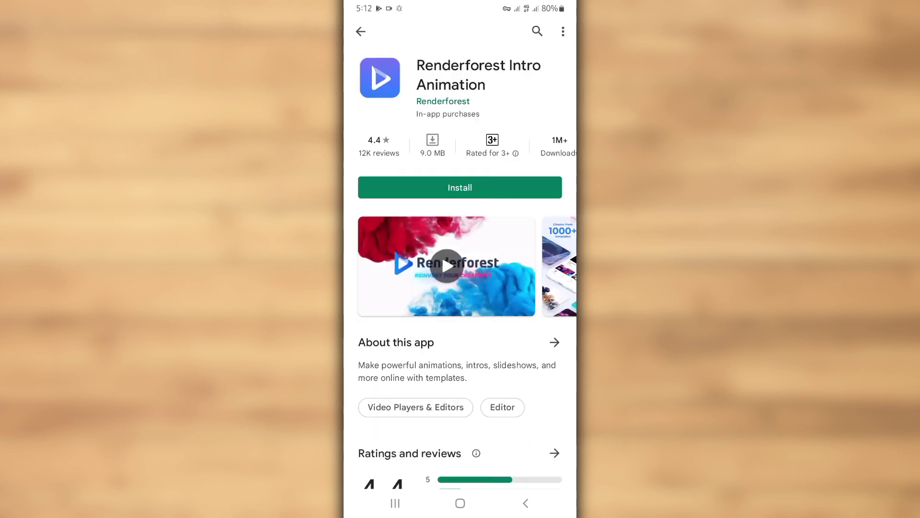
pyautogui.click(460, 187)
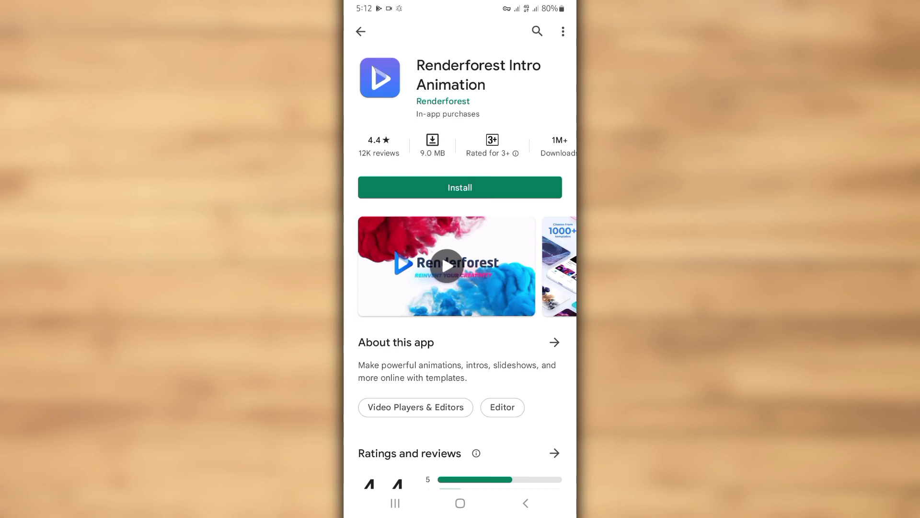